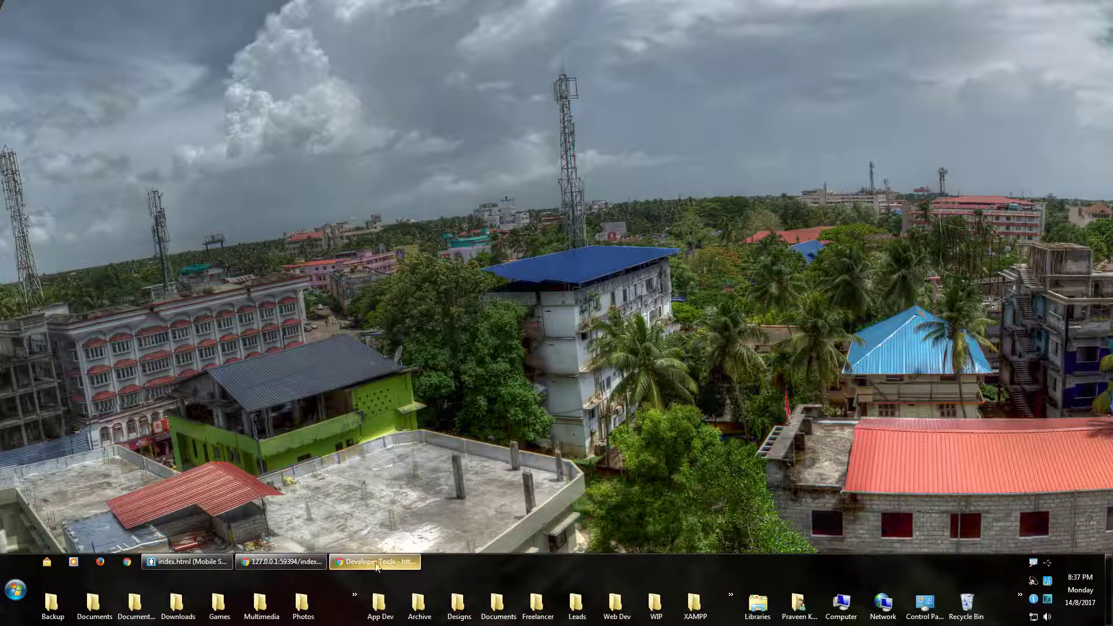
Step: Restore the Chrome window showing the 127.0.0.1 index.html Profile form page
left_click(290, 563)
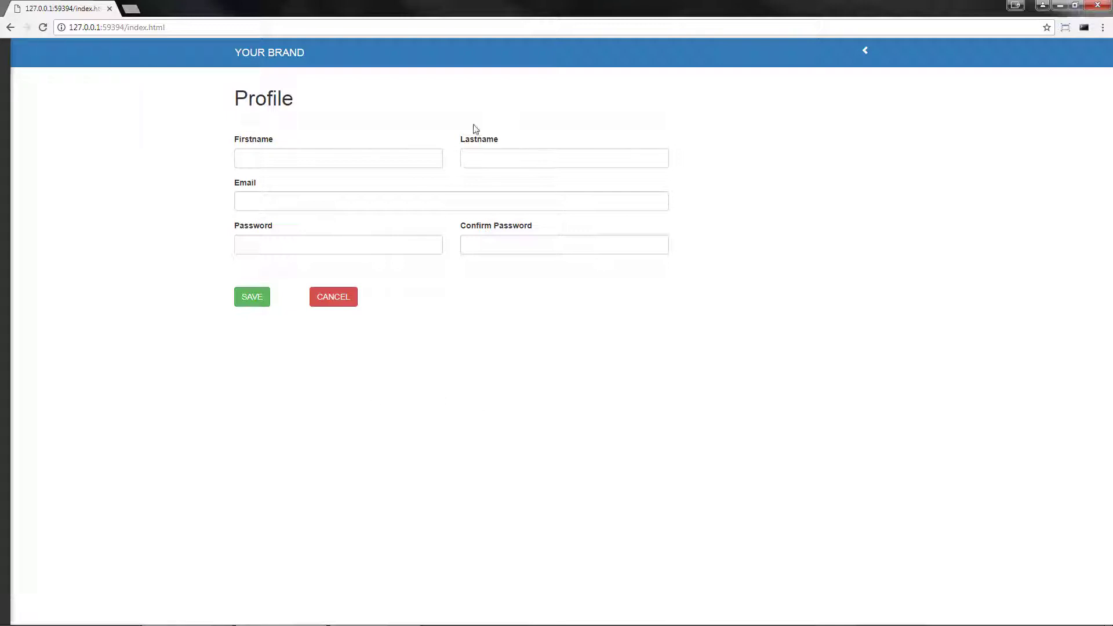
left_click(1102, 28)
mouse_move(994, 196)
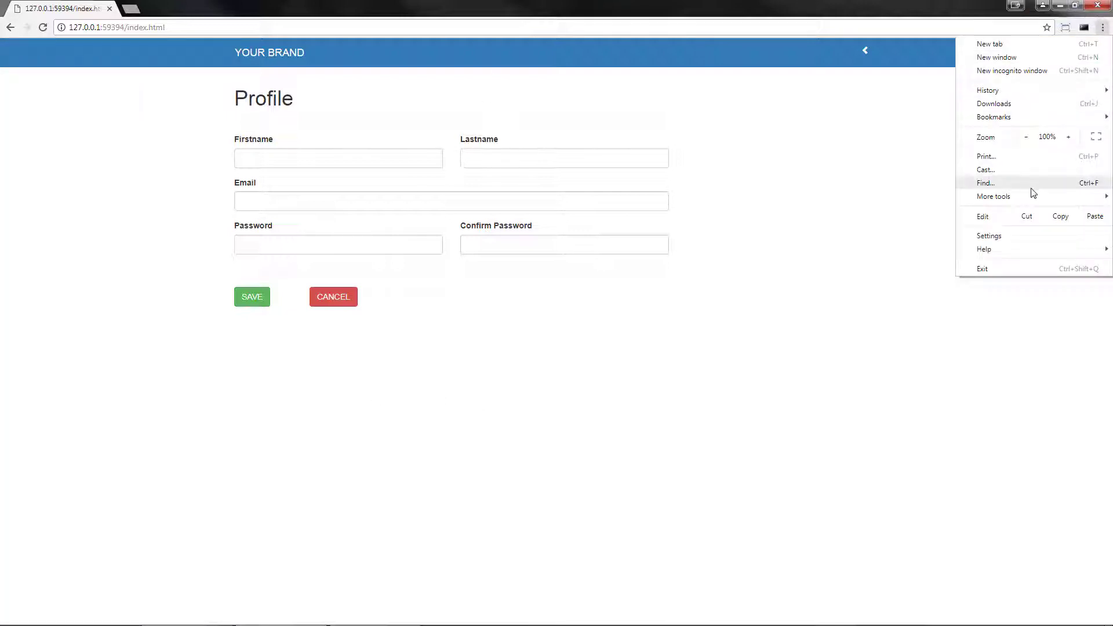
left_click(908, 275)
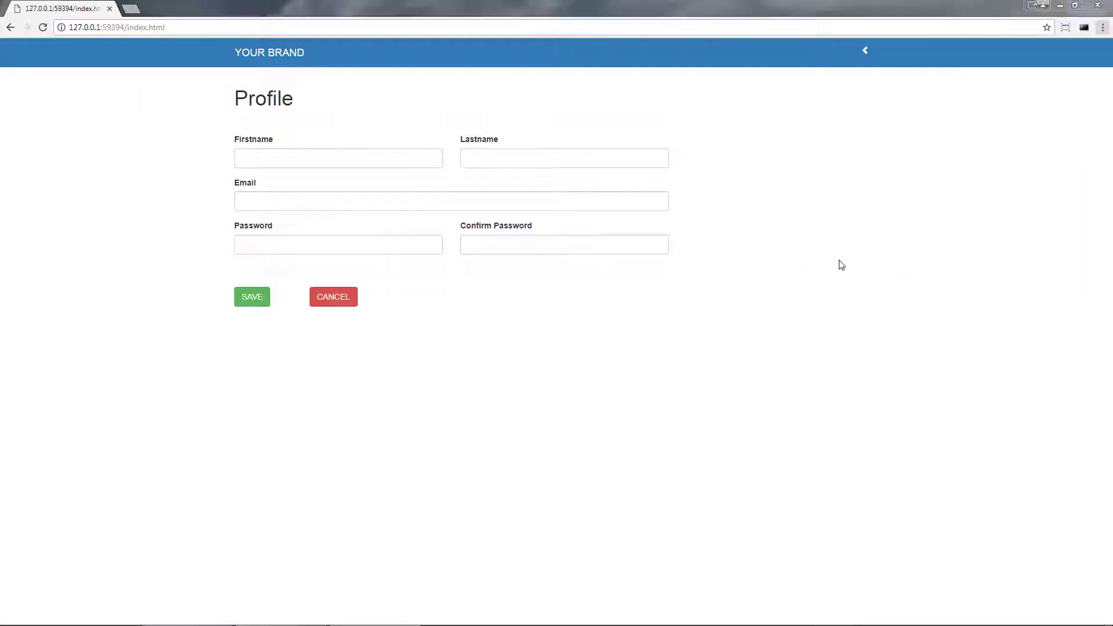
left_click(390, 177)
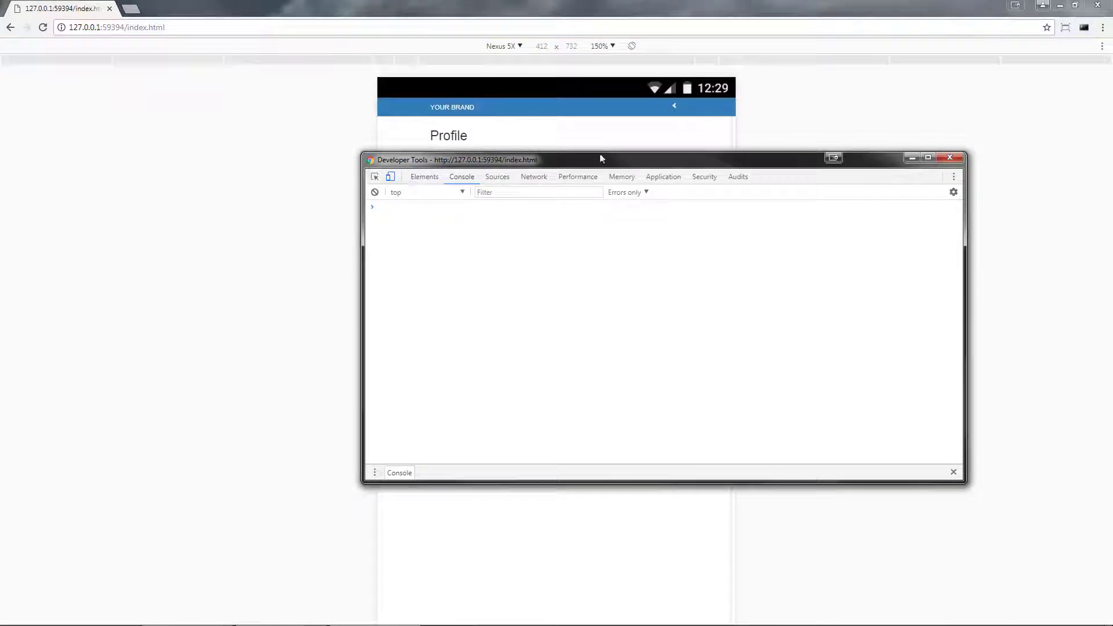
left_click(911, 157)
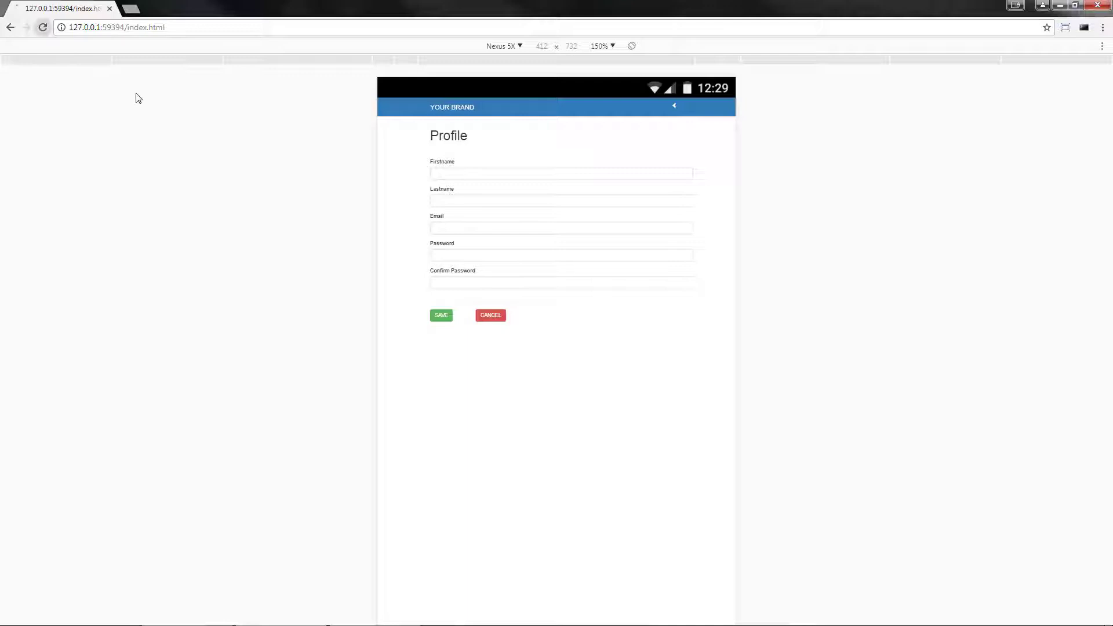
mouse_move(507, 366)
left_mouse_down()
mouse_move(723, 386)
mouse_move(467, 368)
left_mouse_up()
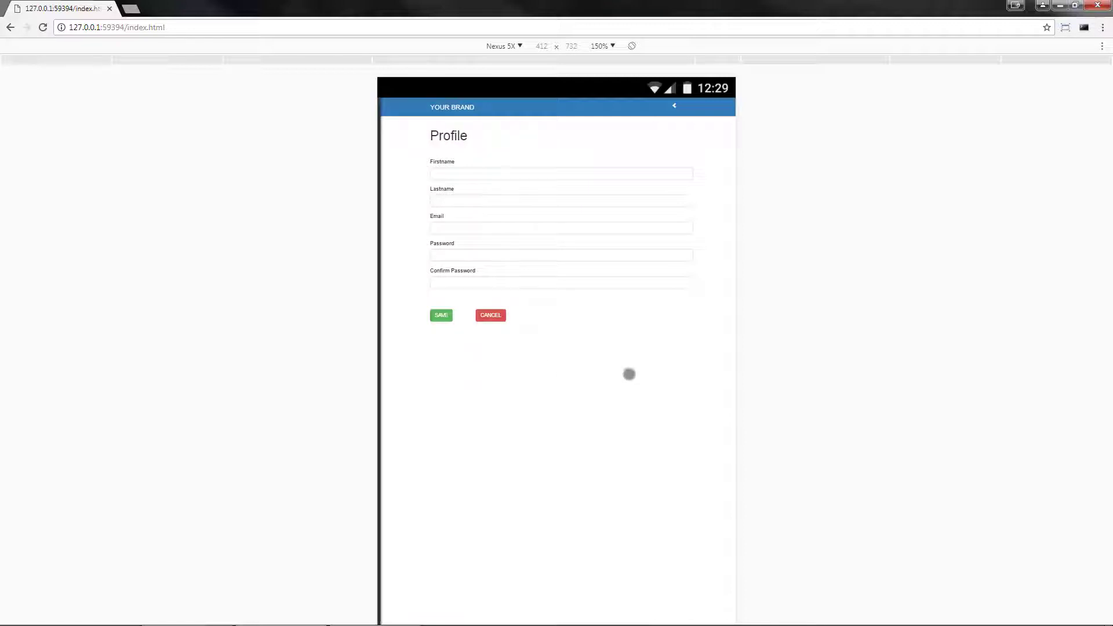
left_click_drag(629, 374, 643, 376)
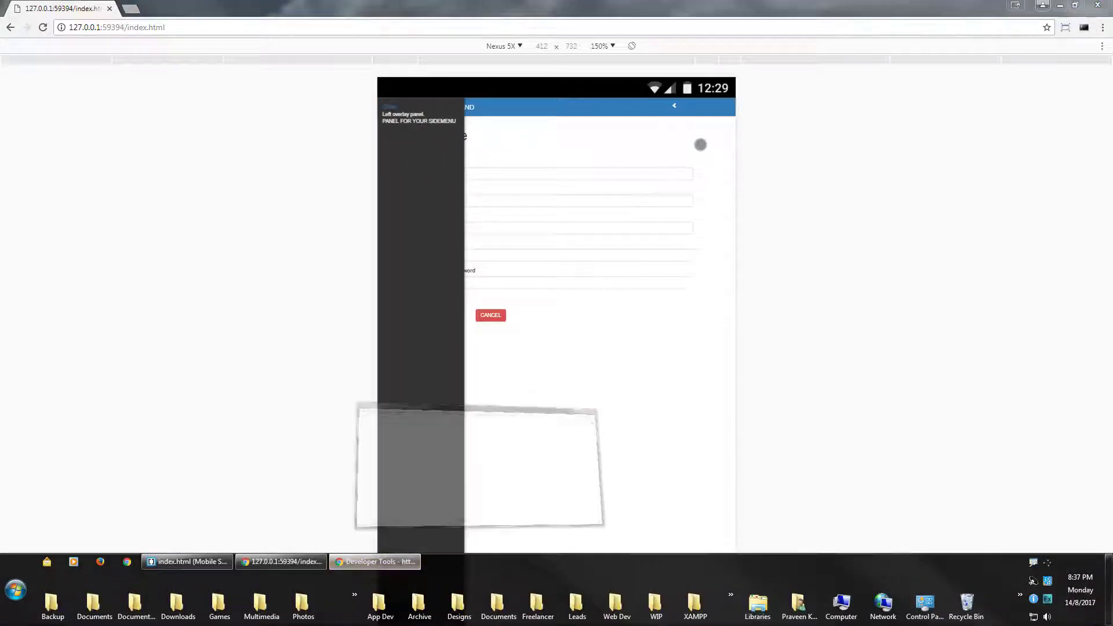
left_click(375, 563)
left_click(949, 157)
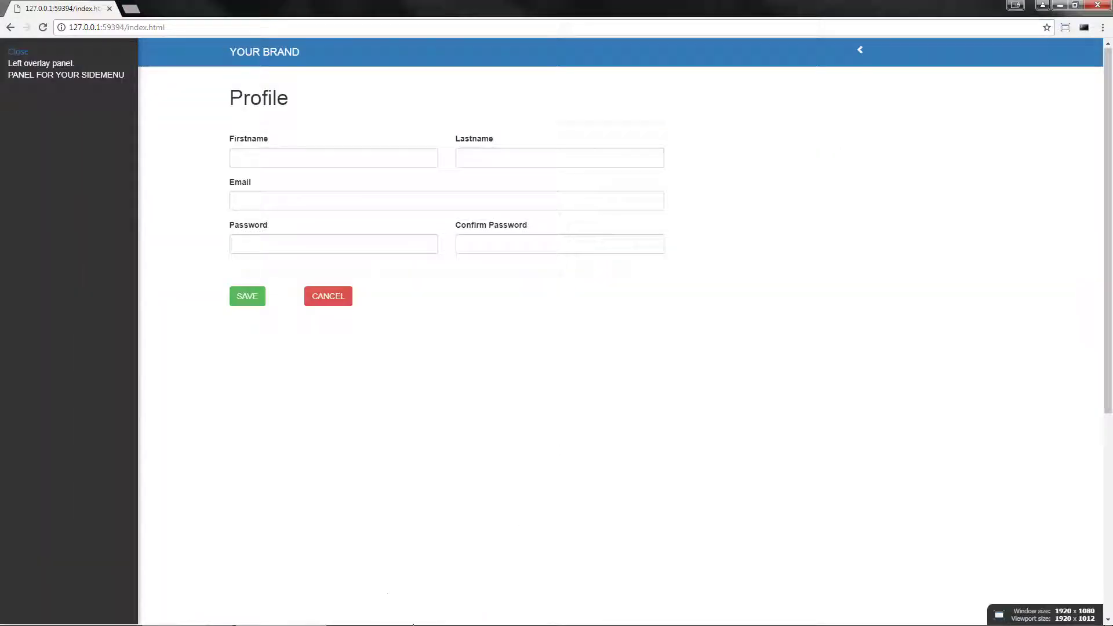
Step: Close the side panel and mark the jQuery Mobile structure stylesheet line in index.html
left_click(159, 478)
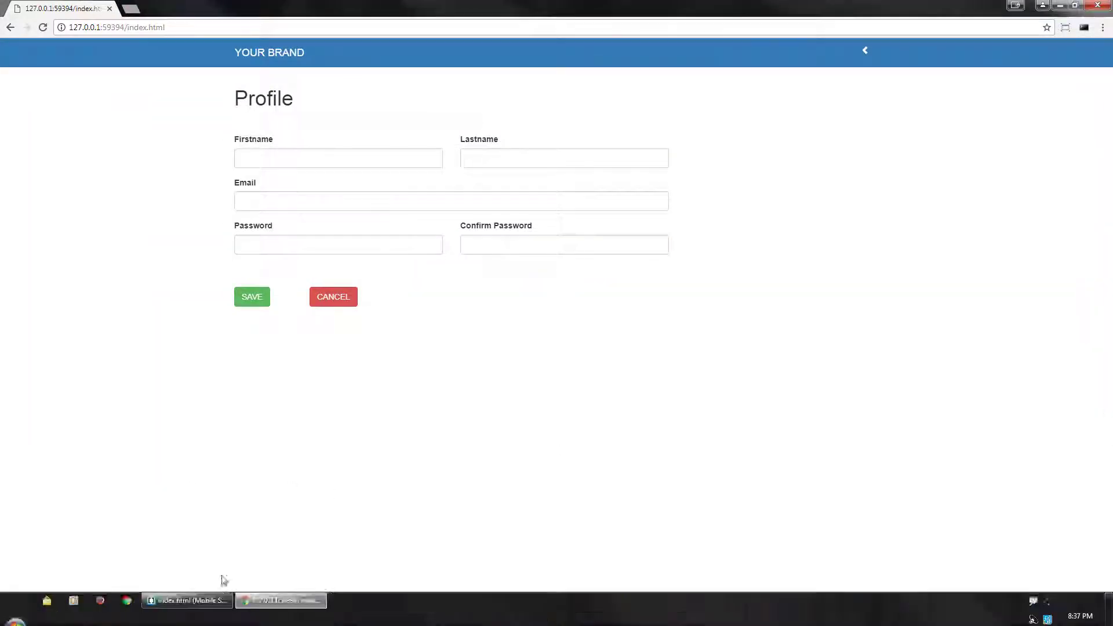
left_click(192, 561)
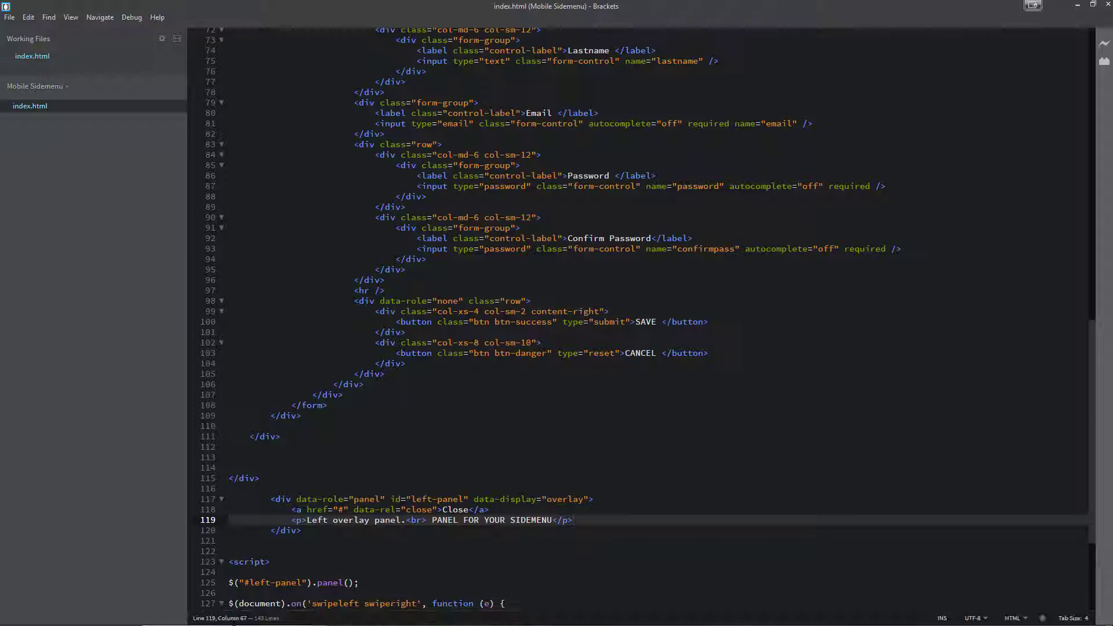
scroll(640, 322, "up", 10)
scroll(640, 322, "up", 5)
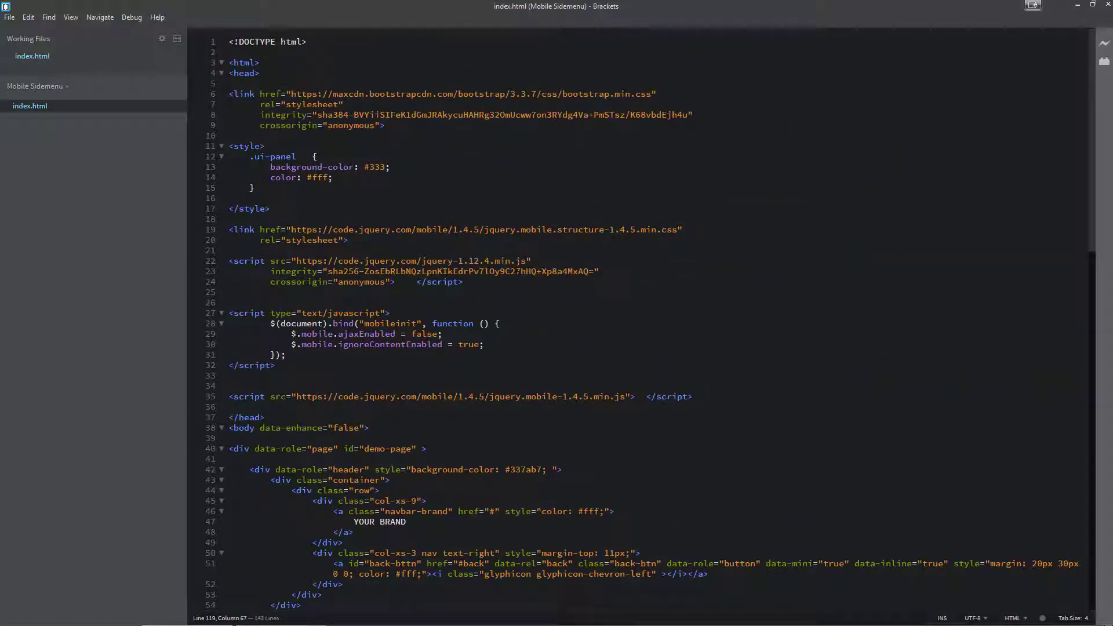
scroll(642, 319, "down", 1)
scroll(643, 319, "down", 6)
scroll(642, 319, "down", 4)
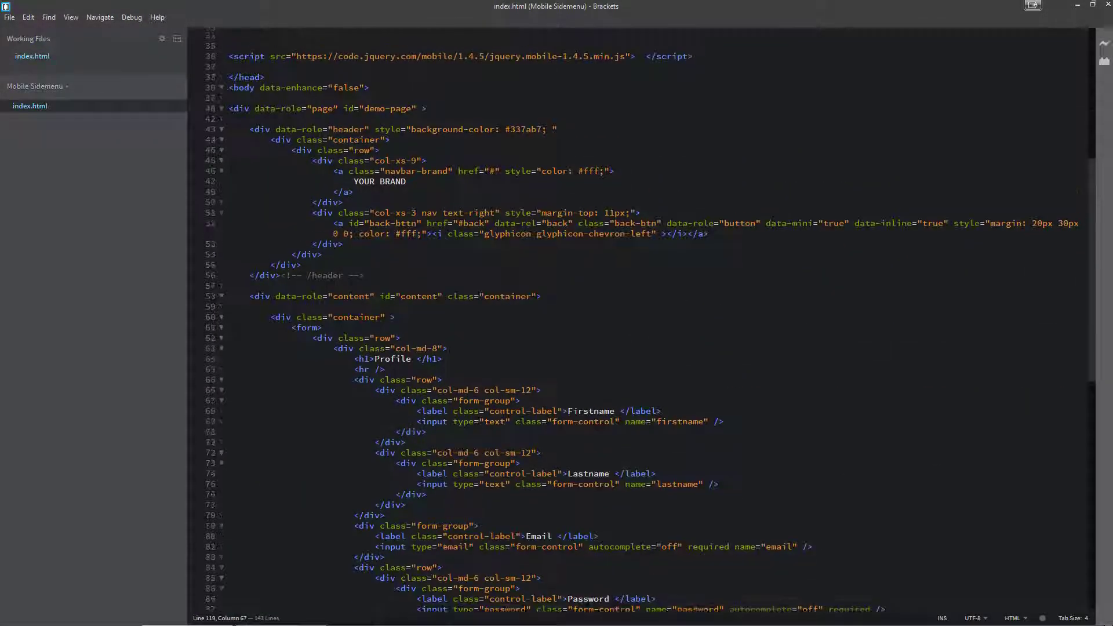
scroll(642, 320, "up", 5)
scroll(642, 320, "up", 1)
scroll(642, 319, "up", 2)
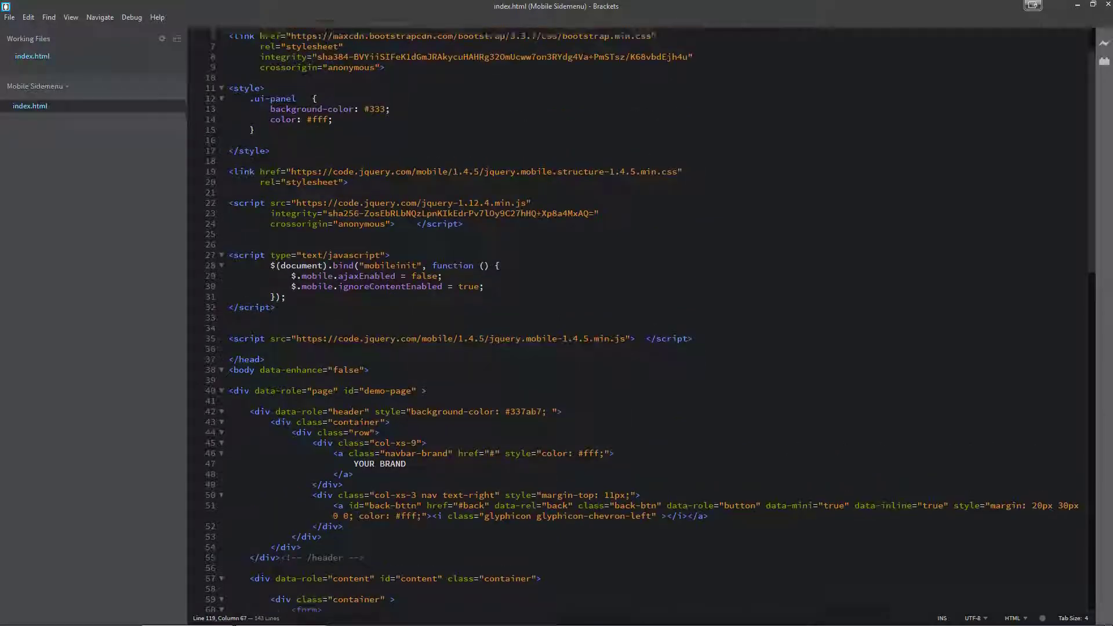
scroll(642, 319, "up", 2)
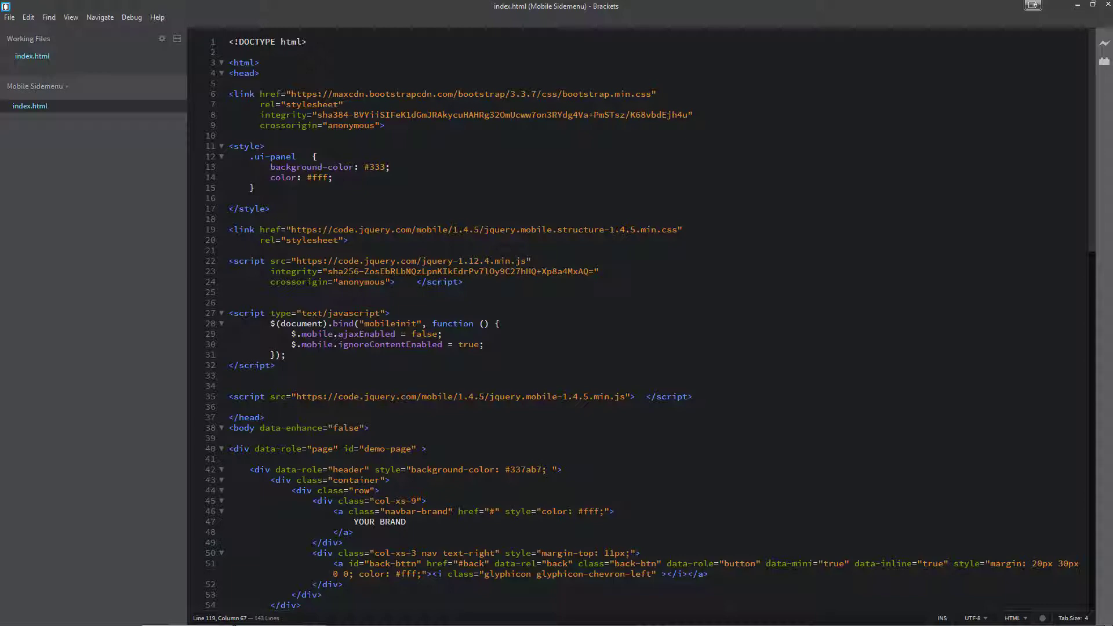
left_click(563, 230)
scroll(642, 320, "down", 1)
scroll(642, 319, "down", 3)
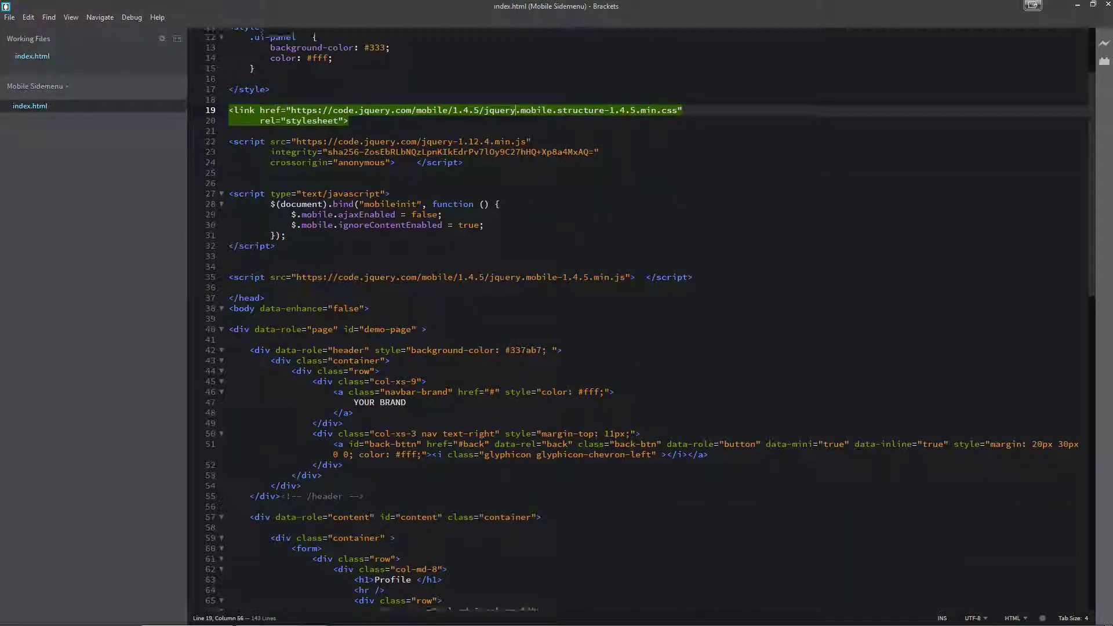
scroll(642, 319, "down", 7)
scroll(643, 320, "down", 7)
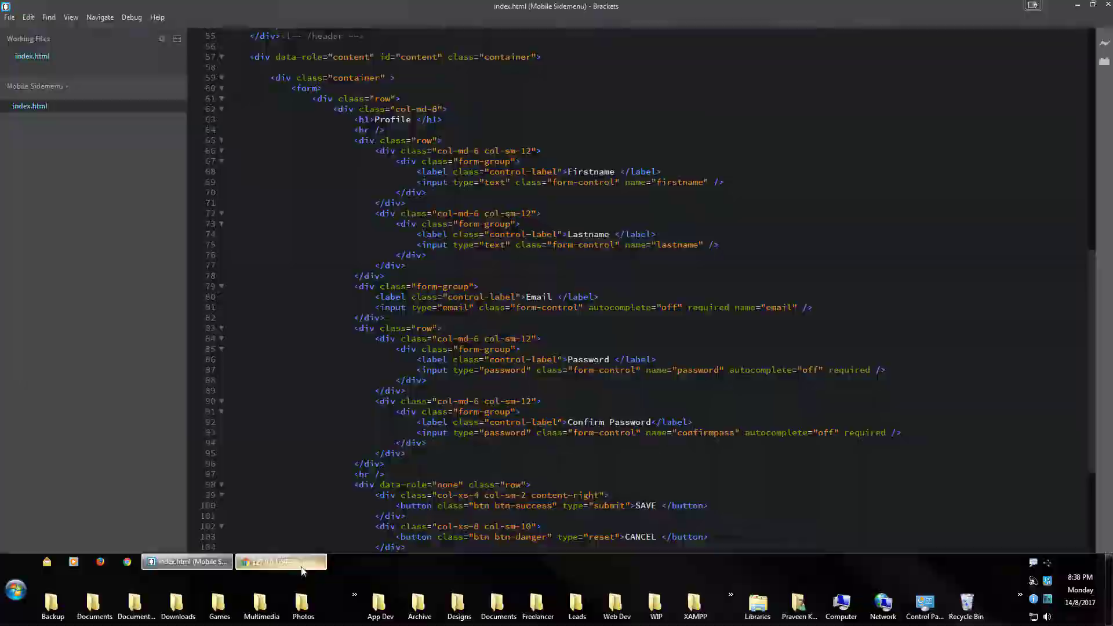
Step: Recheck the Profile page's CANCEL button in Chrome, then return to the index.html source
left_click(303, 570)
right_click(346, 297)
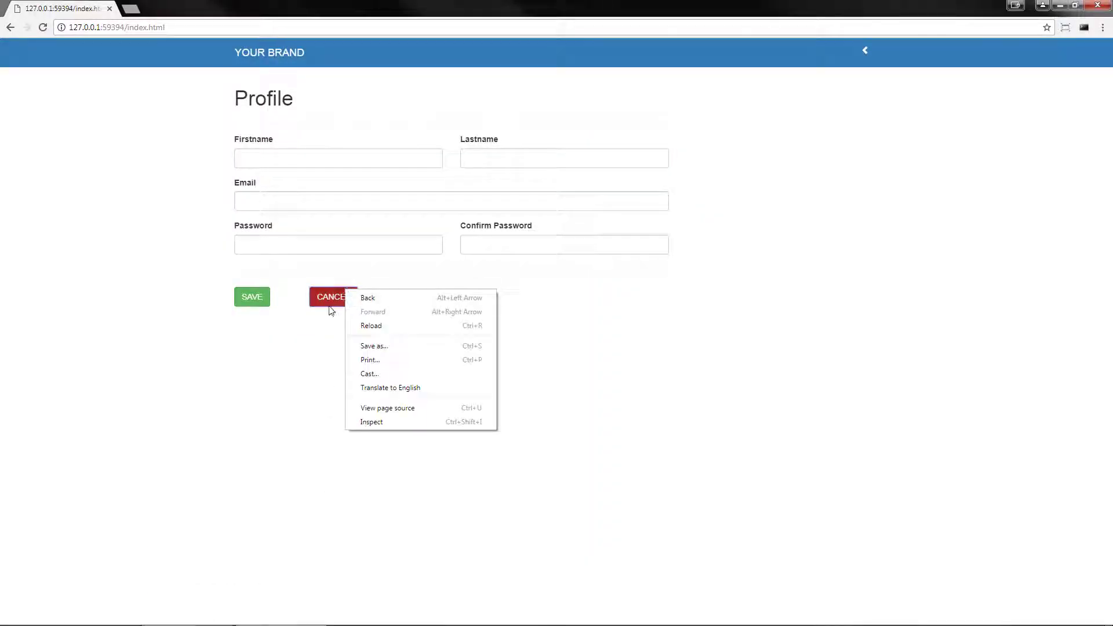
left_click(316, 348)
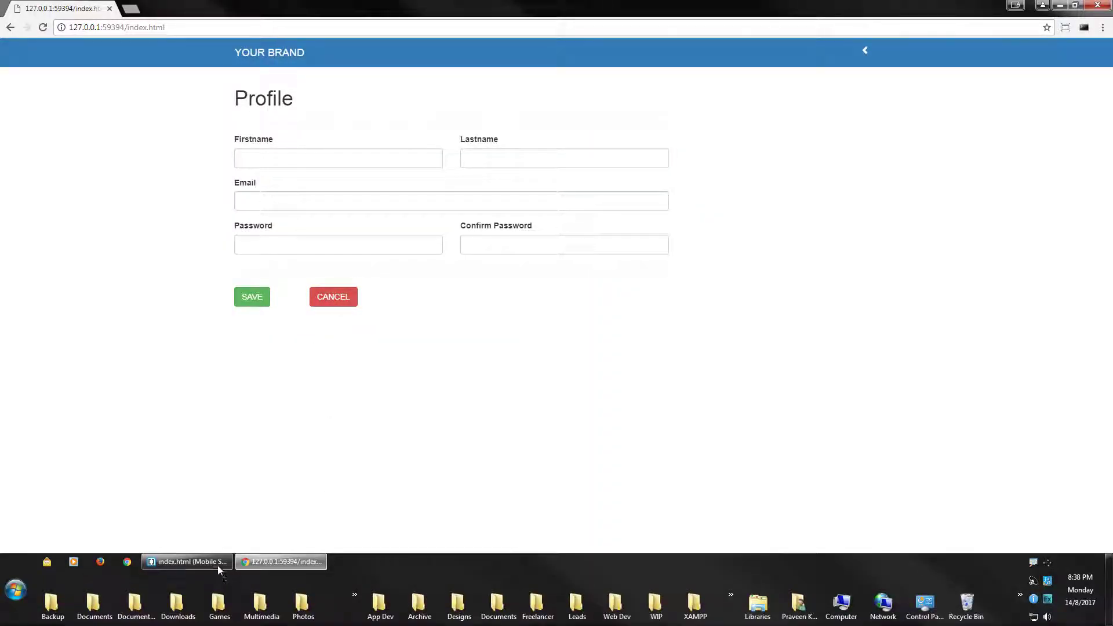
left_click(218, 563)
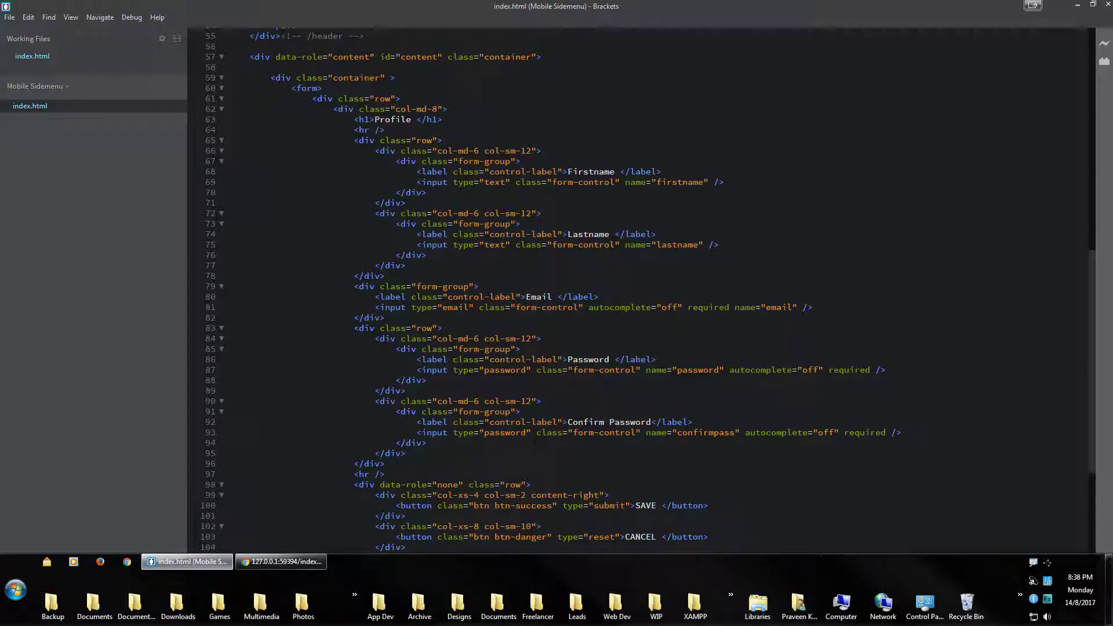
scroll(642, 320, "down", 5)
scroll(642, 319, "down", 5)
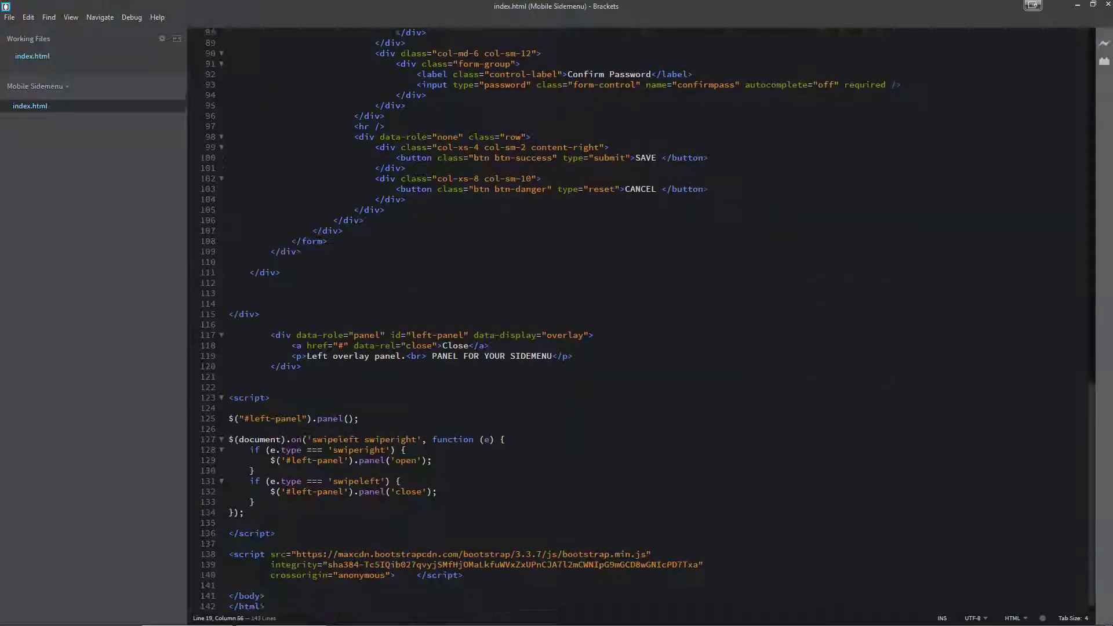
scroll(642, 320, "up", 8)
scroll(643, 320, "up", 1)
scroll(642, 319, "up", 9)
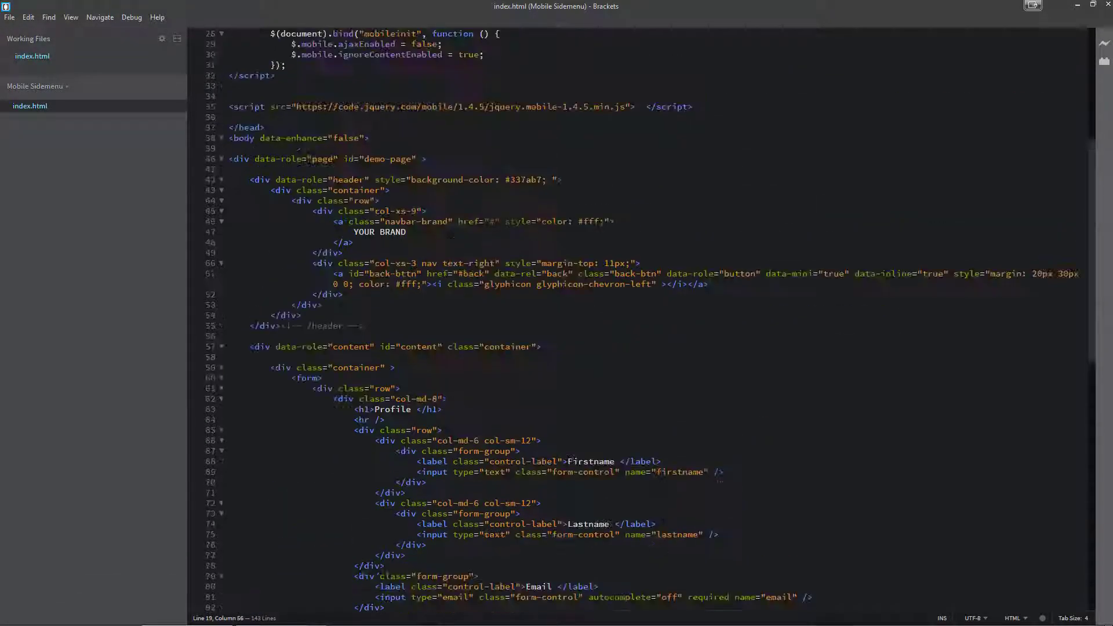
scroll(643, 320, "up", 10)
scroll(576, 345, "up", 1)
left_click(577, 346)
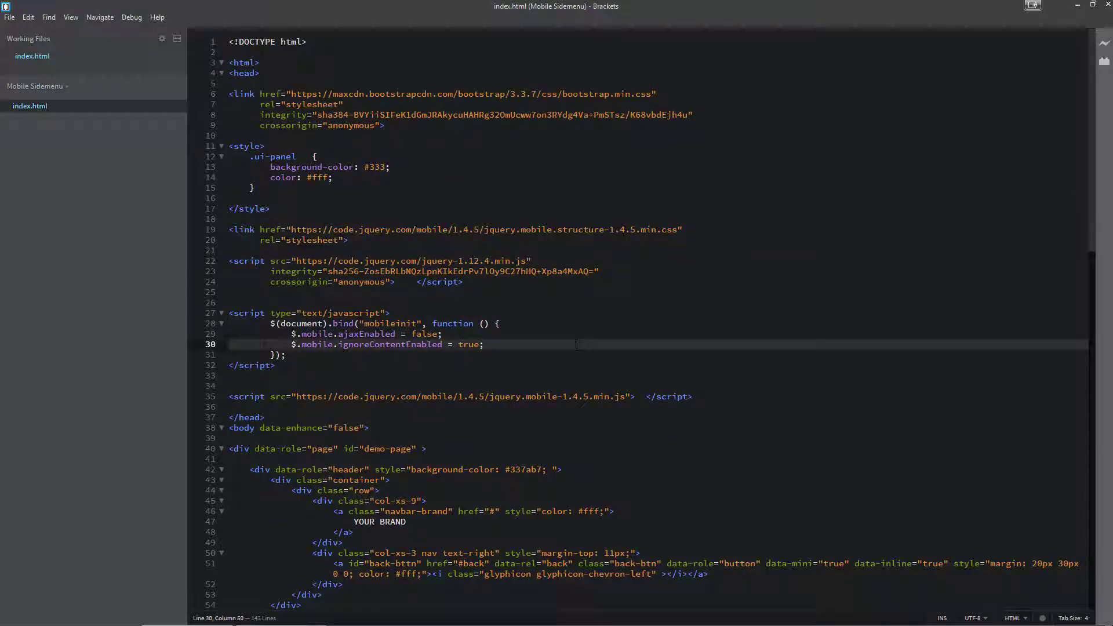
scroll(583, 400, "down", 9)
scroll(584, 400, "down", 9)
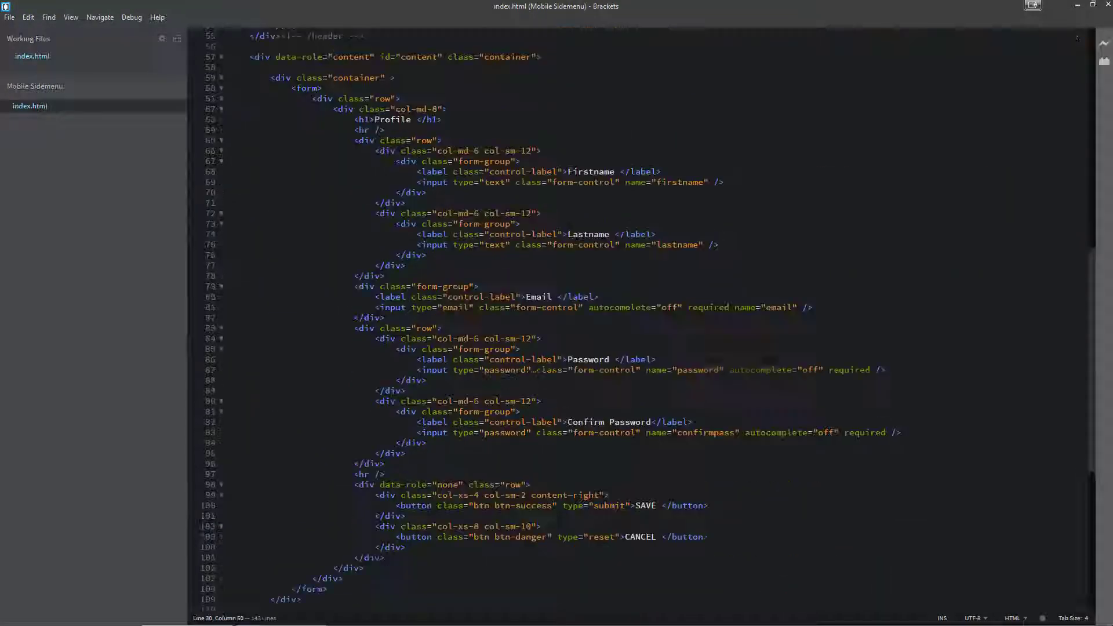
scroll(583, 400, "down", 6)
scroll(582, 400, "down", 4)
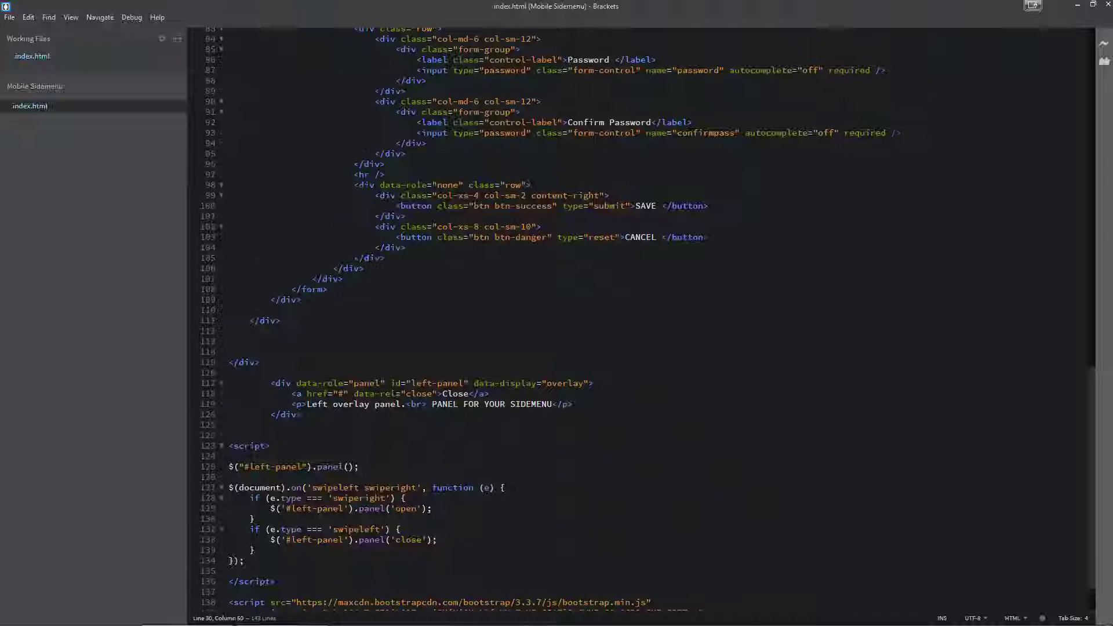
scroll(639, 313, "up", 8)
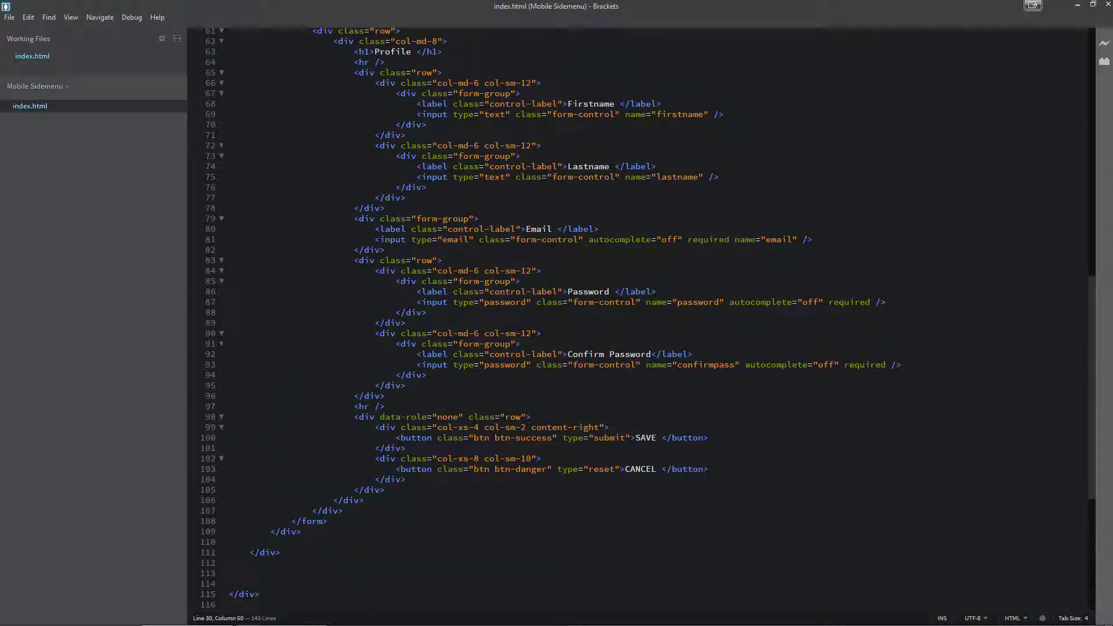
scroll(639, 313, "down", 6)
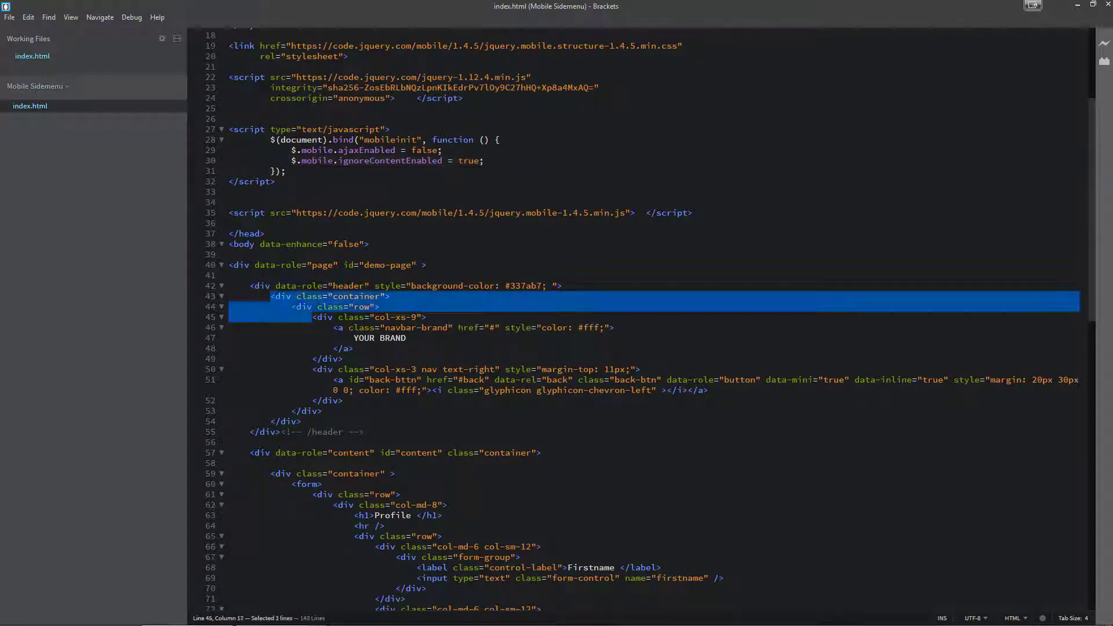
left_click_drag(270, 296, 323, 411)
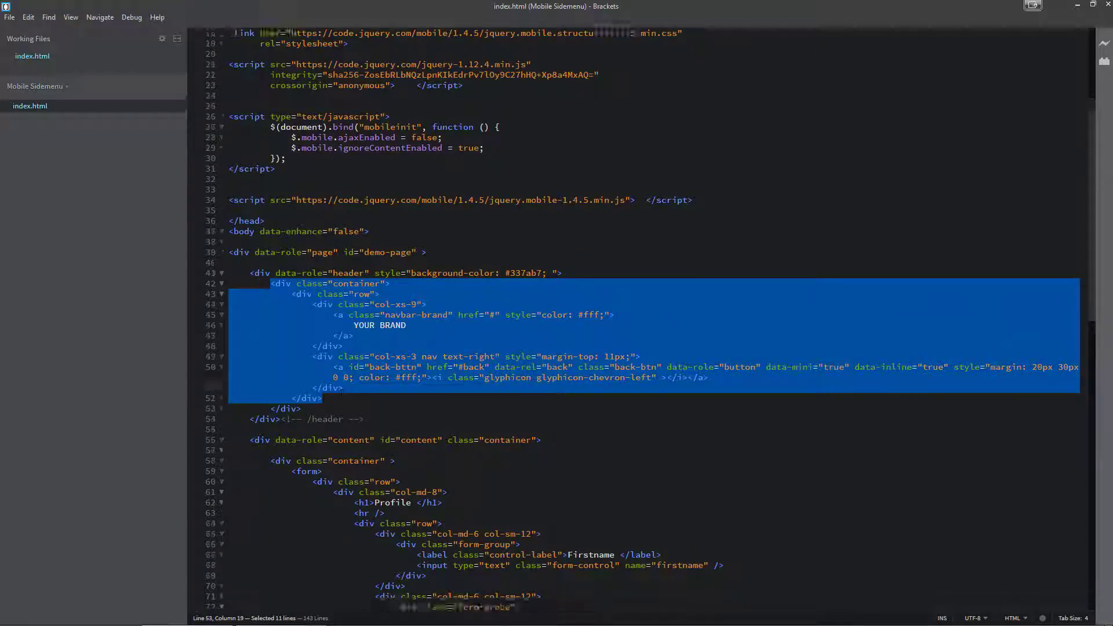
scroll(640, 313, "down", 7)
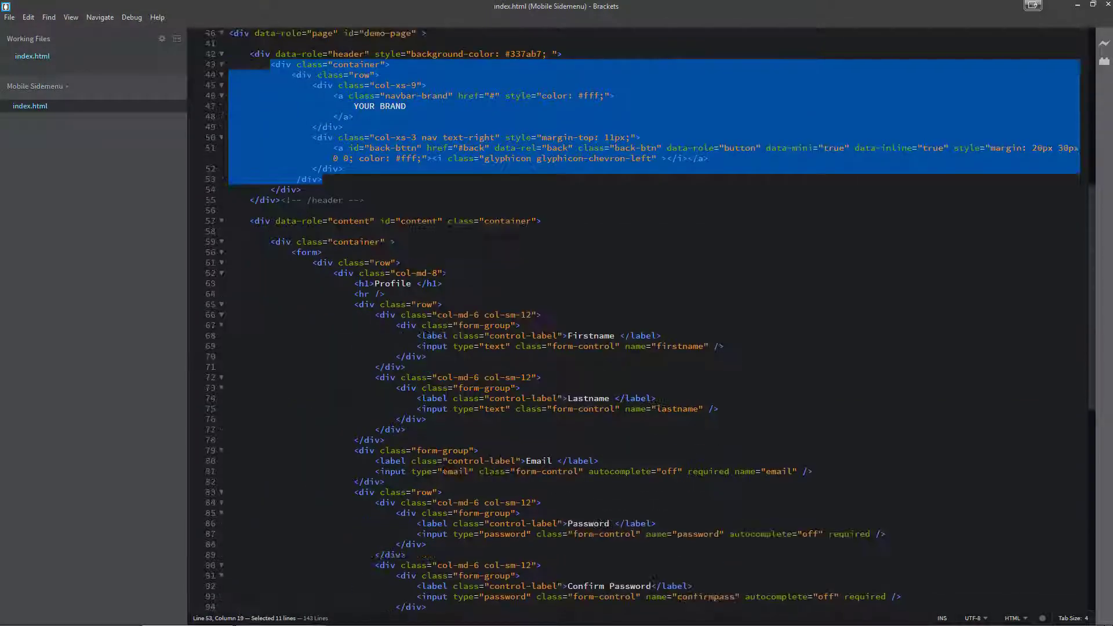
left_click_drag(271, 242, 406, 399)
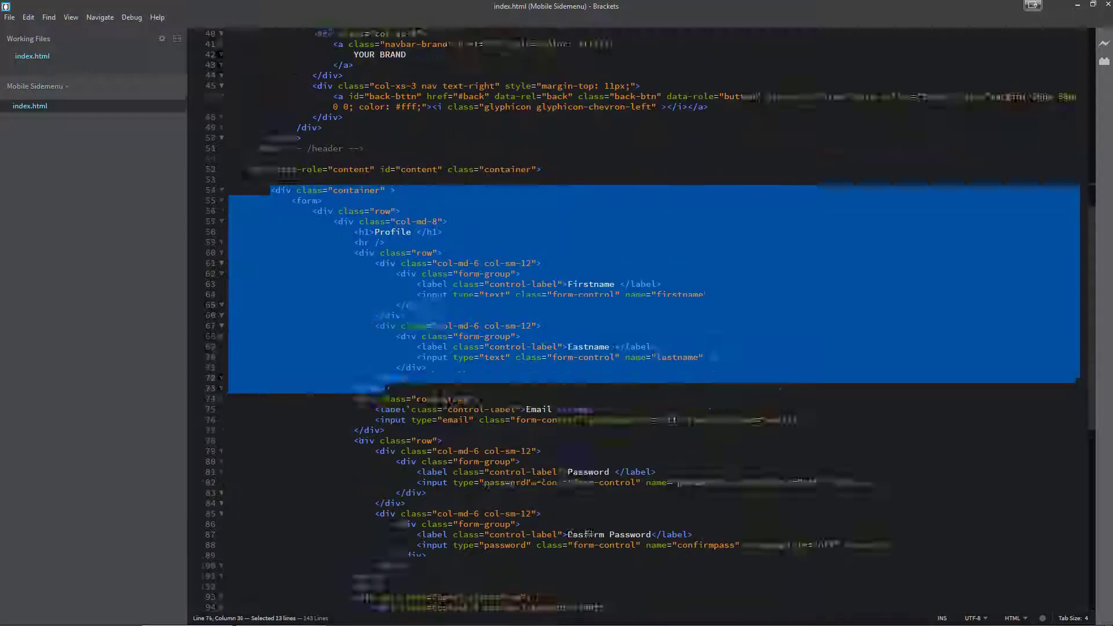
scroll(588, 534, "down", 10)
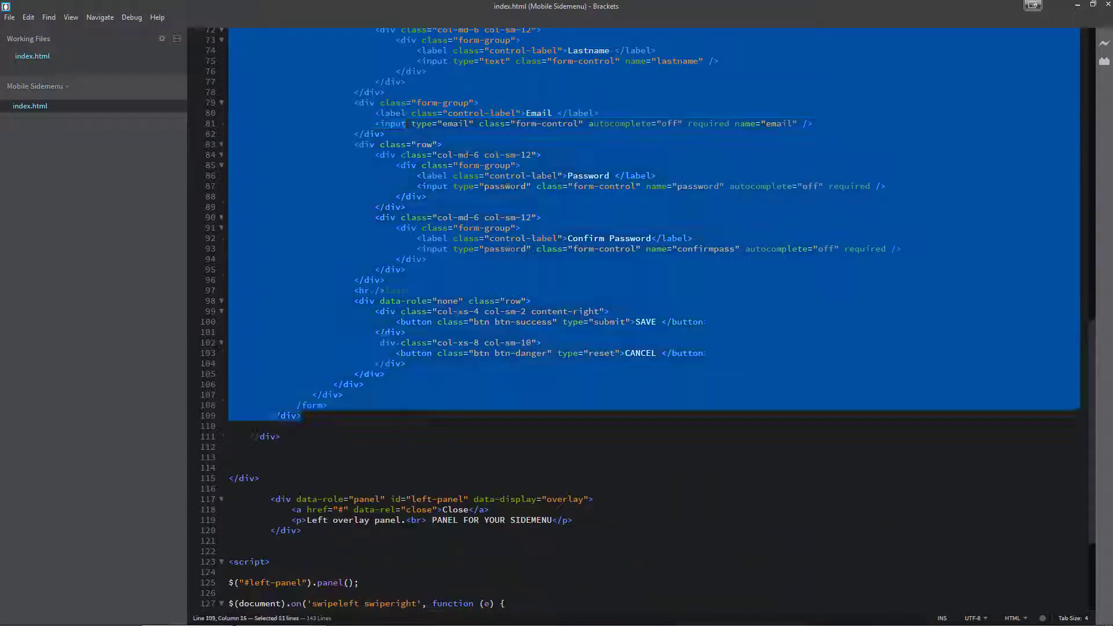
left_click_drag(588, 534, 421, 394)
scroll(662, 326, "down", 2)
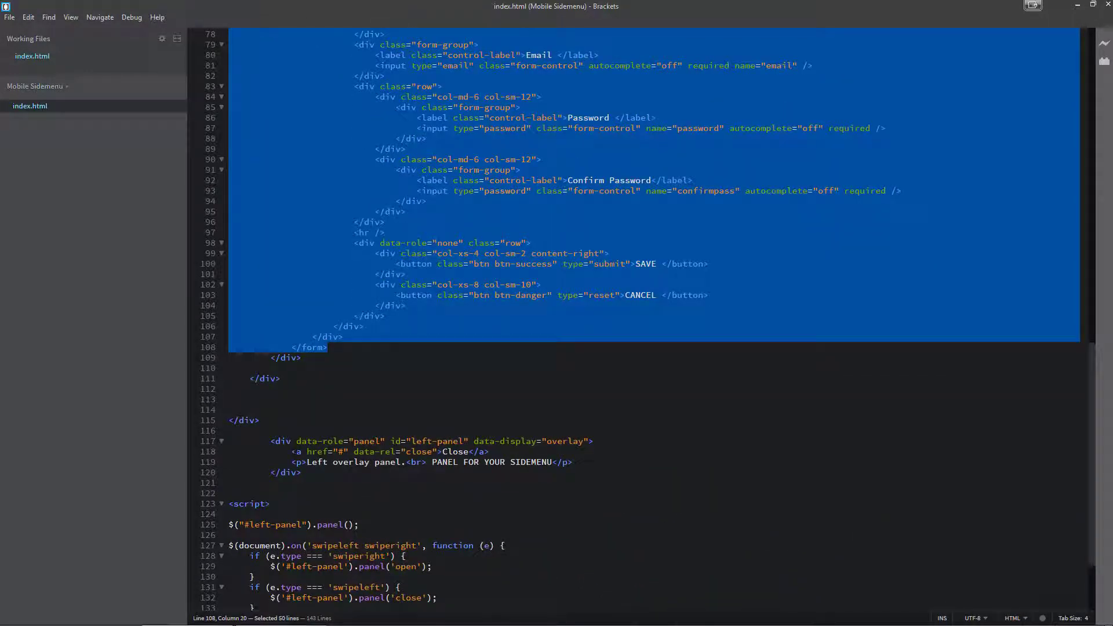
left_click_drag(293, 452, 552, 462)
key("Right")
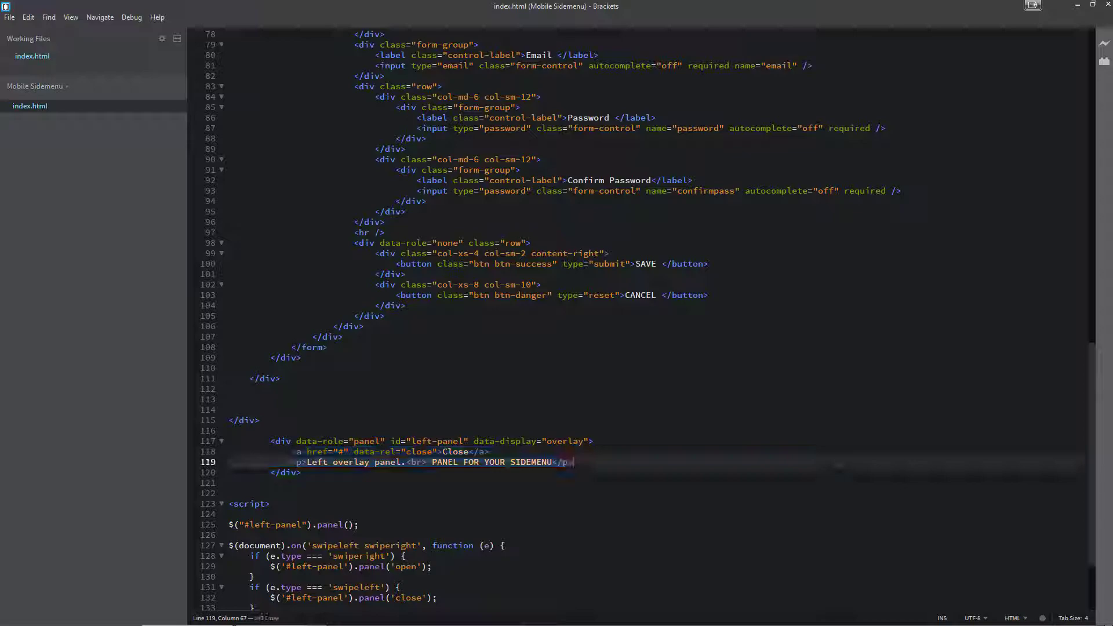
scroll(640, 321, "up", 9)
scroll(639, 322, "up", 9)
scroll(640, 322, "down", 5)
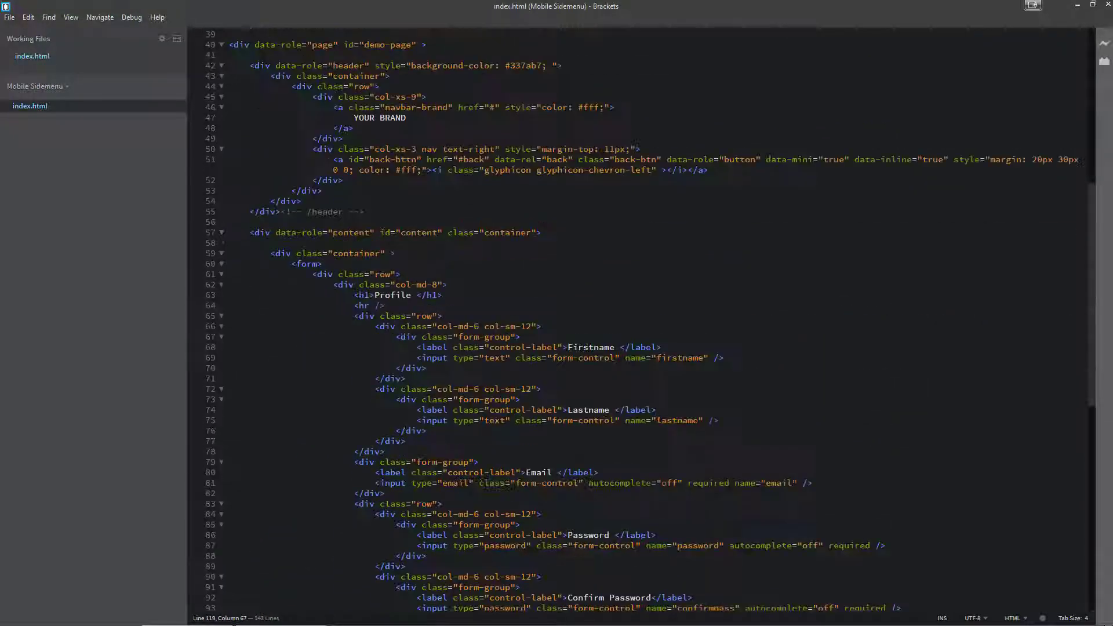
scroll(639, 322, "down", 4)
scroll(640, 323, "down", 10)
scroll(640, 322, "down", 2)
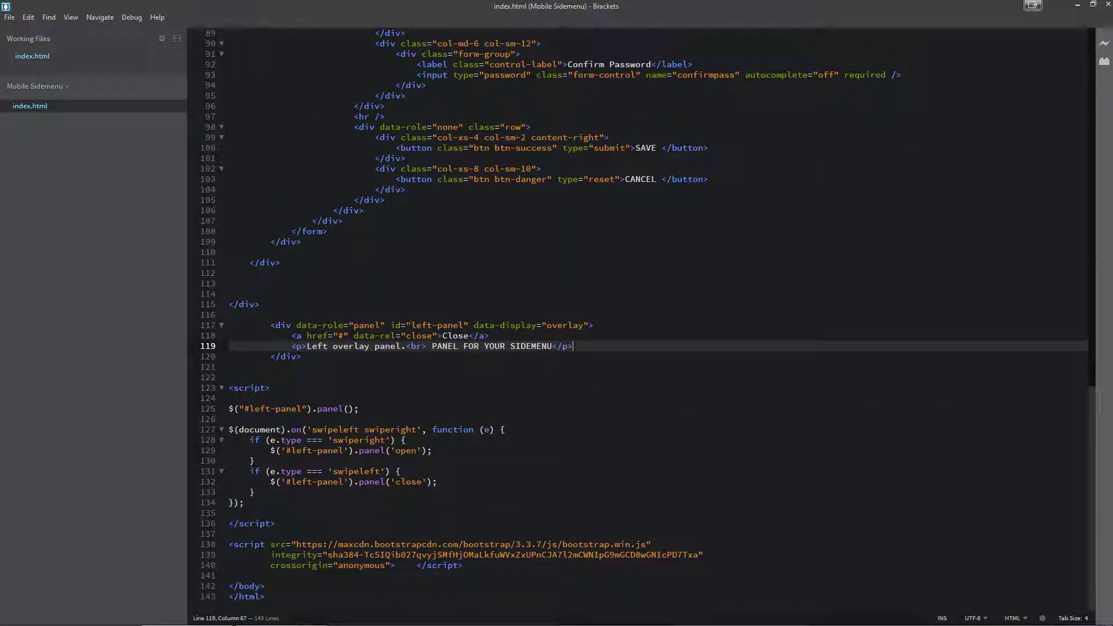
scroll(591, 465, "up", 9)
scroll(591, 465, "up", 3)
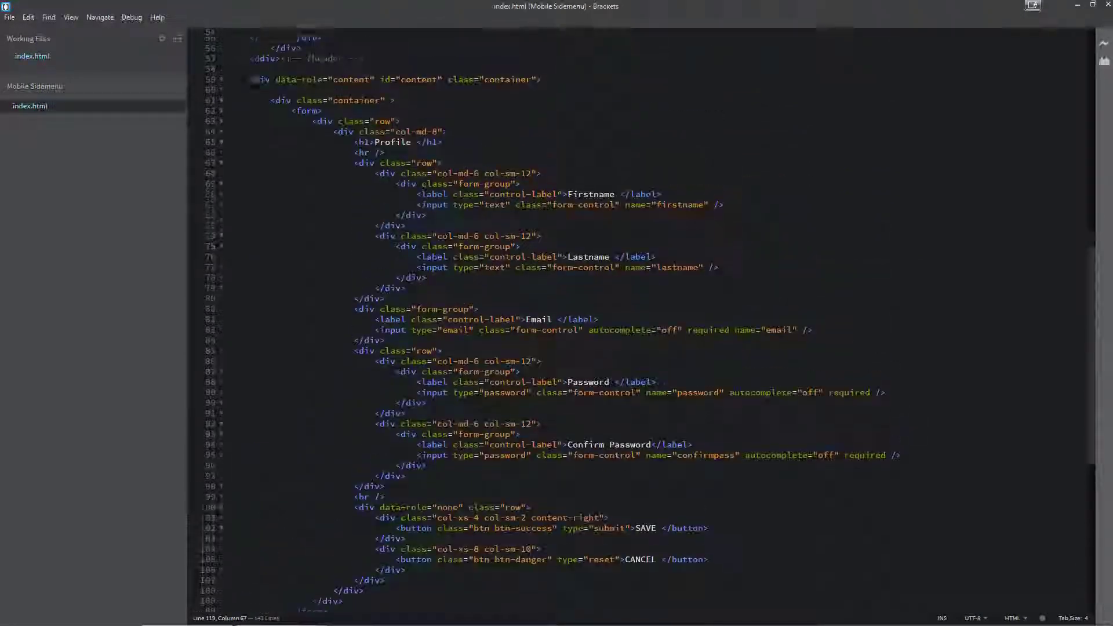
scroll(591, 465, "up", 2)
scroll(590, 465, "up", 7)
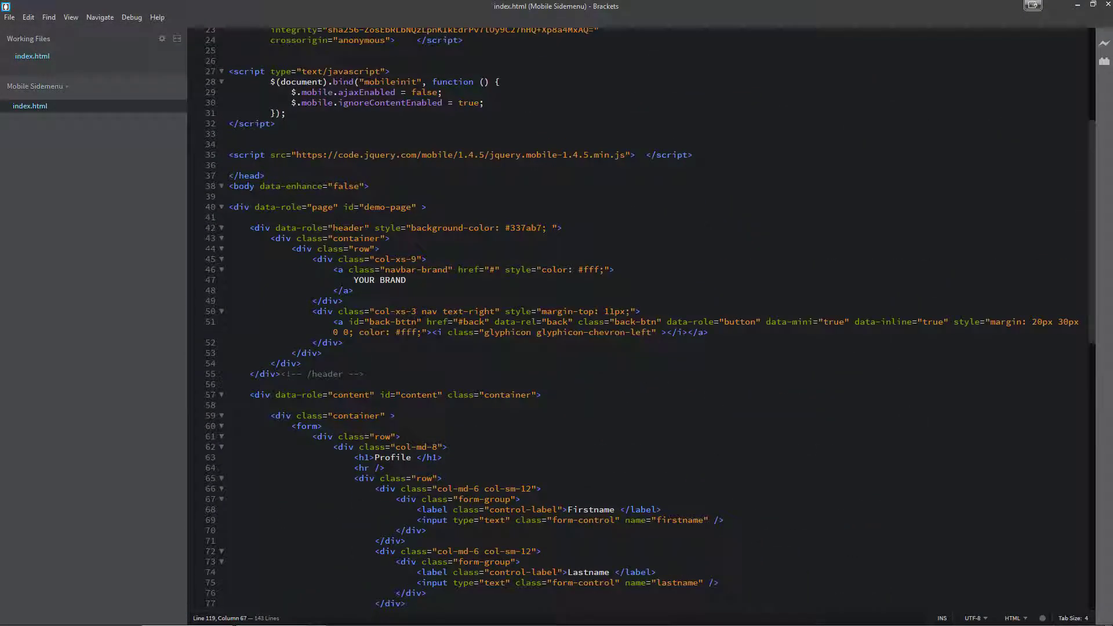
scroll(630, 531, "down", 8)
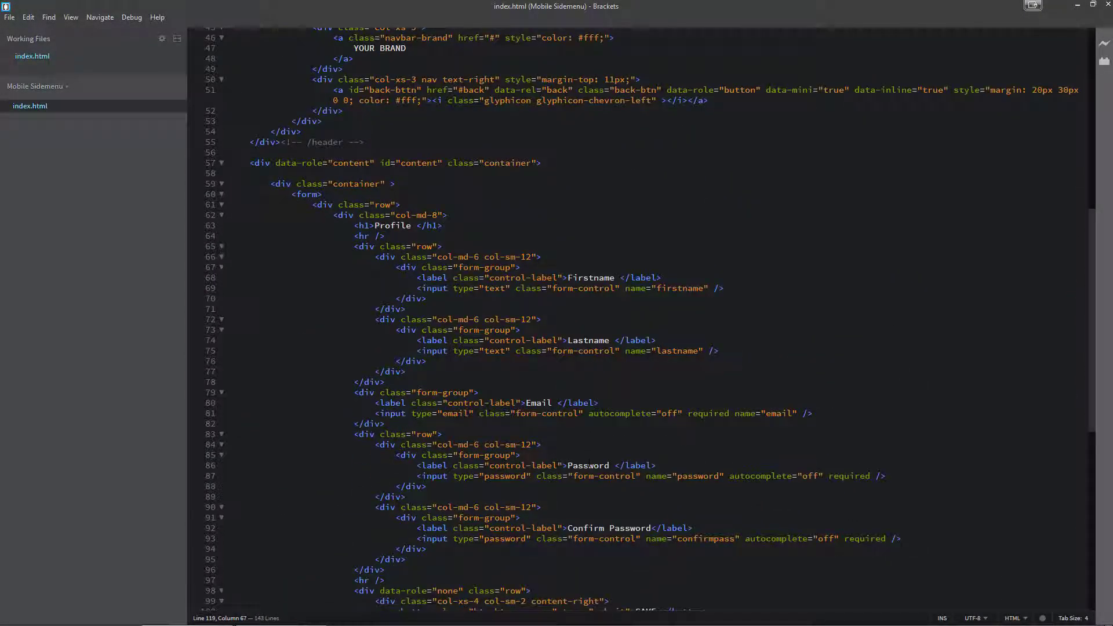
scroll(630, 531, "down", 7)
scroll(639, 322, "down", 6)
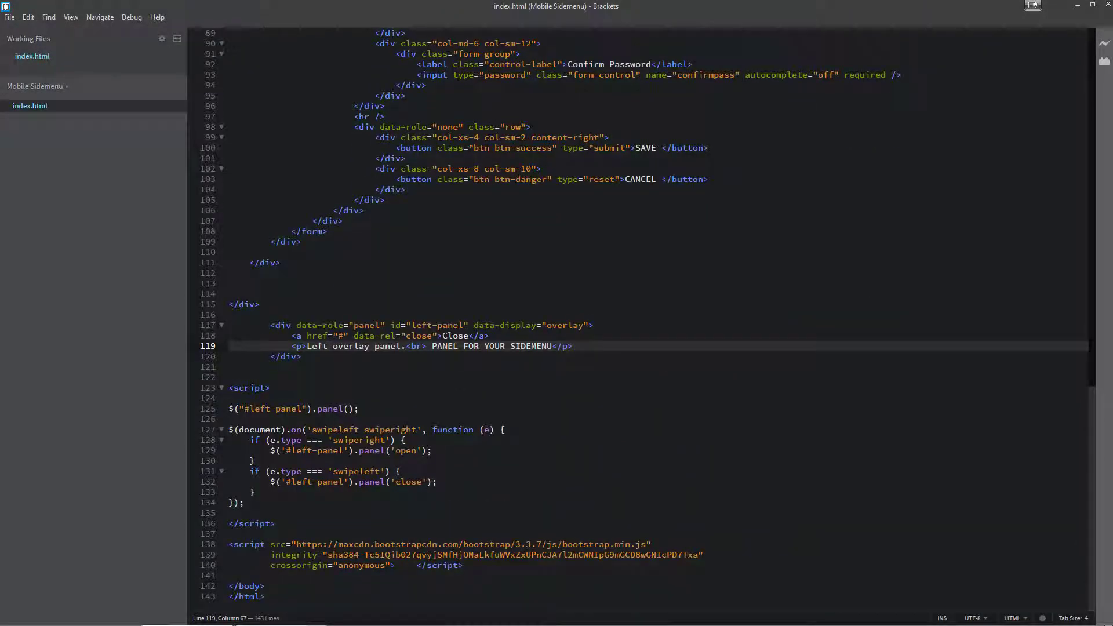